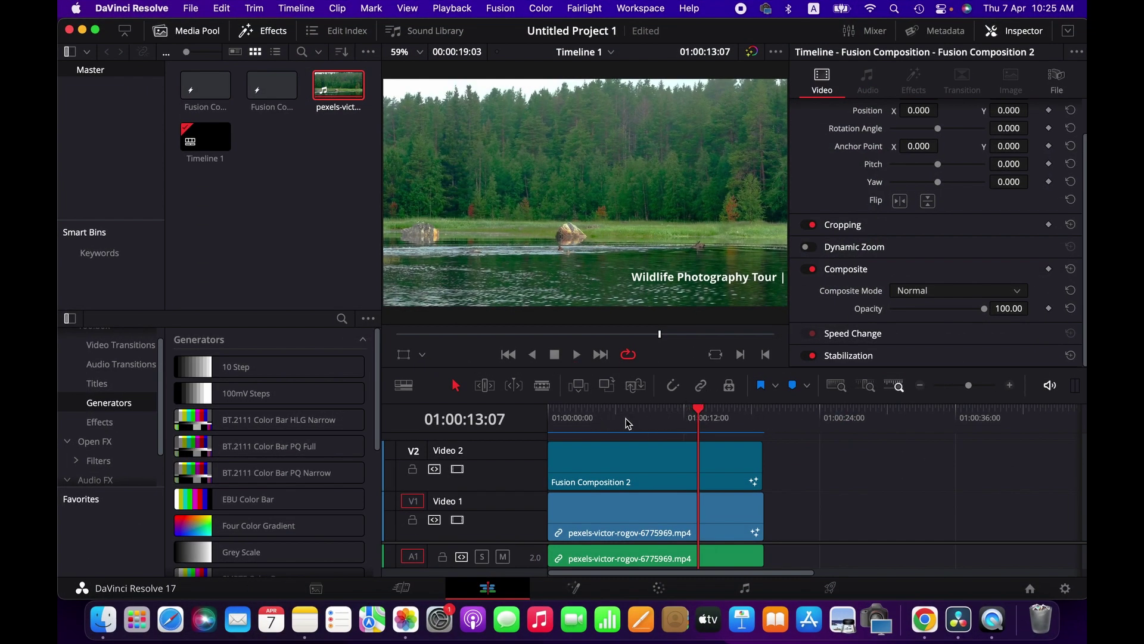
# Step: Review the first lake clip, then drop a second lake copy onto Video 1 after a gap
pyautogui.moveTo(697, 416)
pyautogui.mouseDown()
pyautogui.moveTo(548, 420)
pyautogui.moveTo(720, 422)
pyautogui.moveTo(584, 431)
pyautogui.mouseUp()
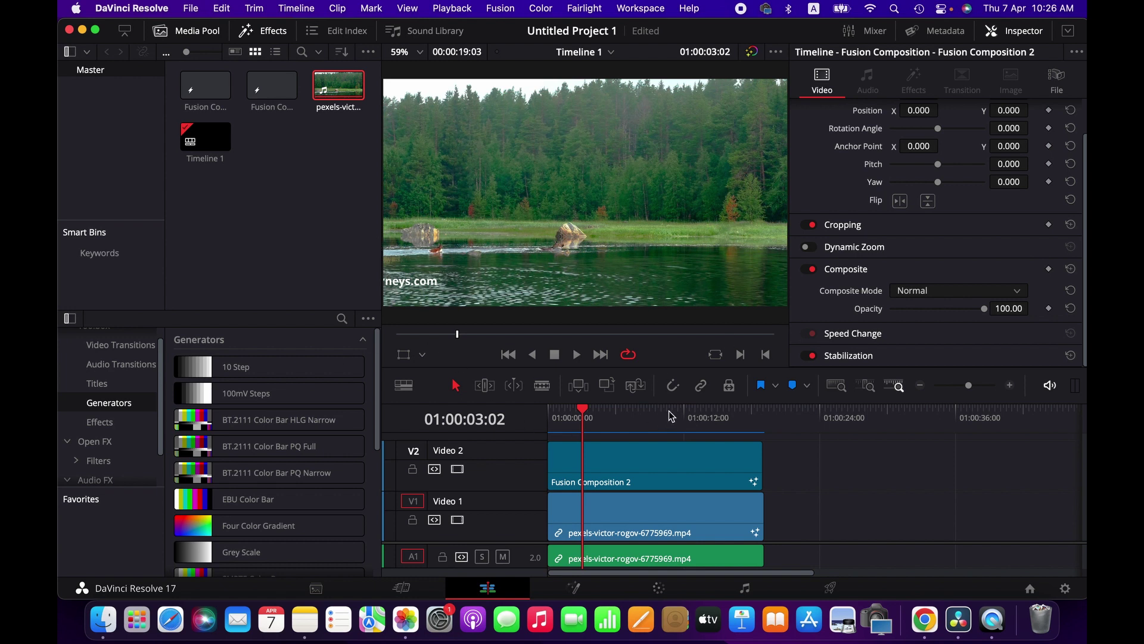
pyautogui.click(785, 417)
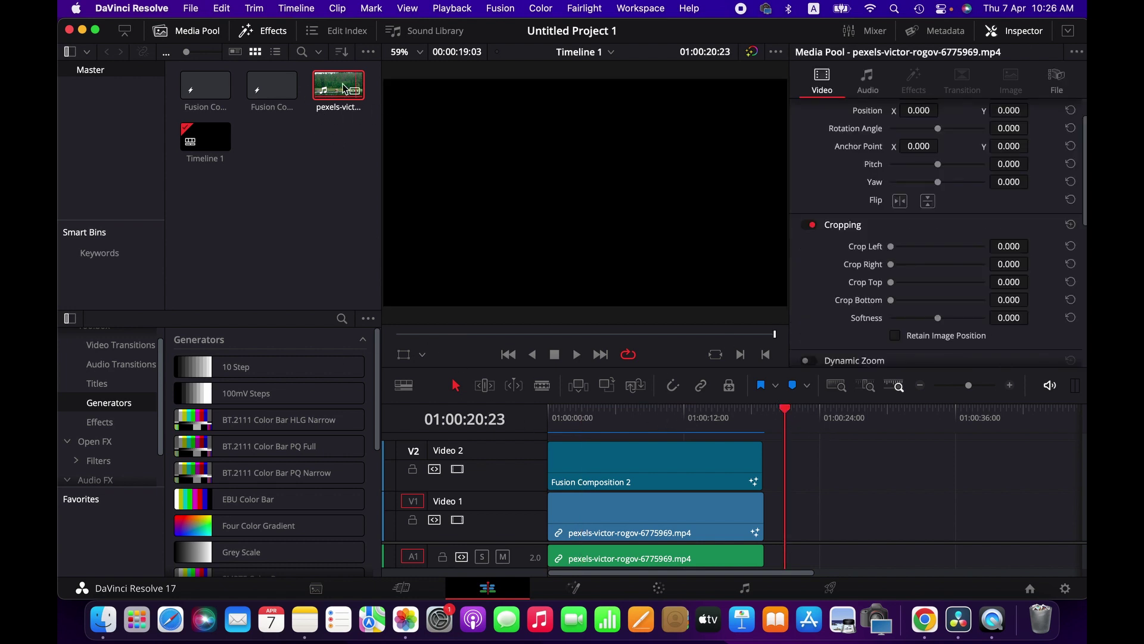
pyautogui.moveTo(343, 89)
pyautogui.mouseDown()
pyautogui.moveTo(831, 506)
pyautogui.moveTo(864, 490)
pyautogui.mouseUp()
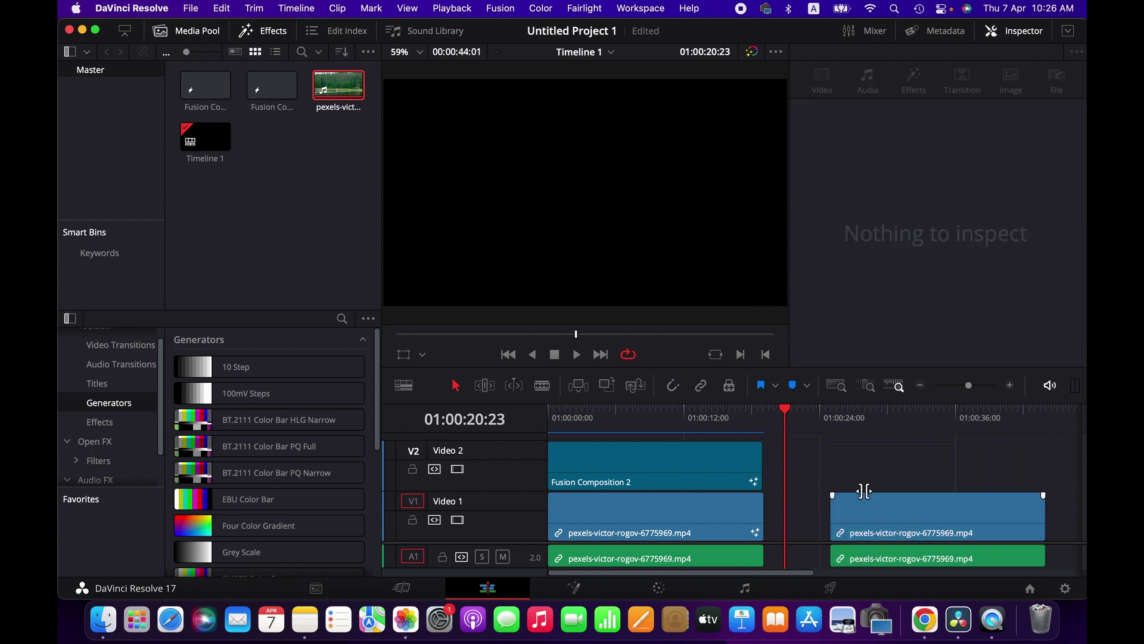
# Step: Scrub through the second lake clip to its end, confirming it has no text overlay
pyautogui.moveTo(838, 417); pyautogui.dragTo(828, 418)
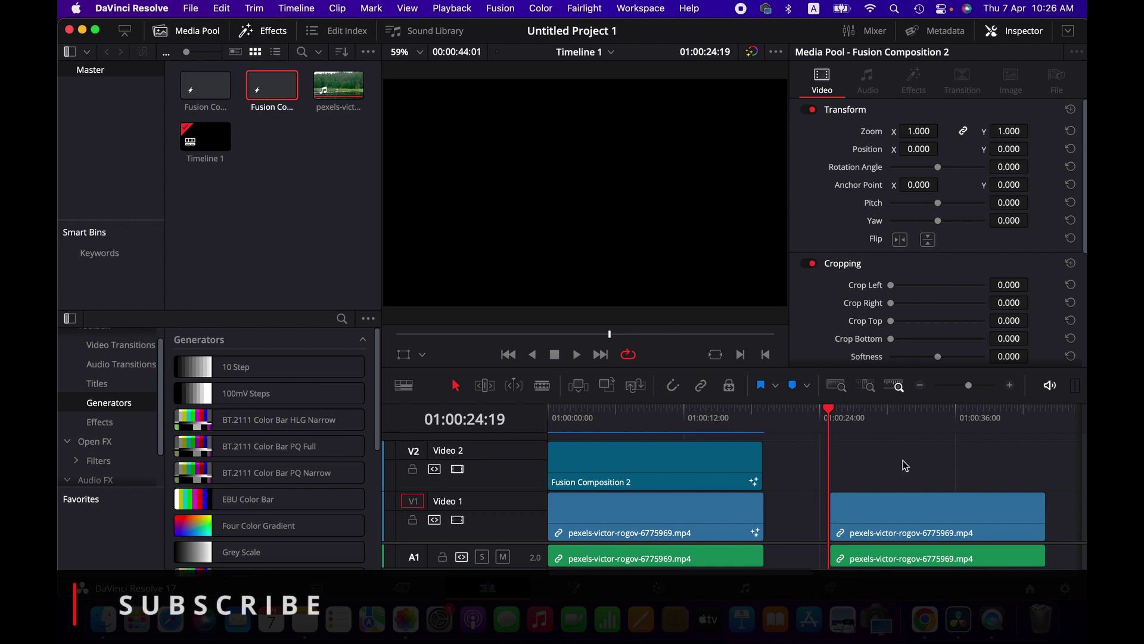
pyautogui.moveTo(783, 573); pyautogui.dragTo(831, 572)
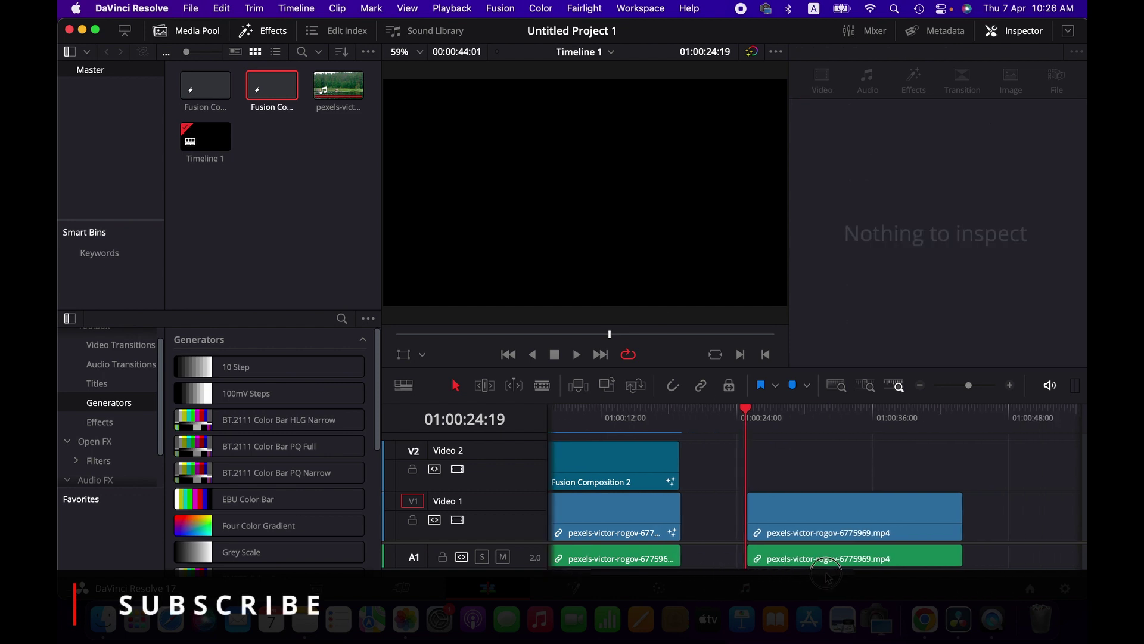
pyautogui.moveTo(947, 422); pyautogui.dragTo(903, 433)
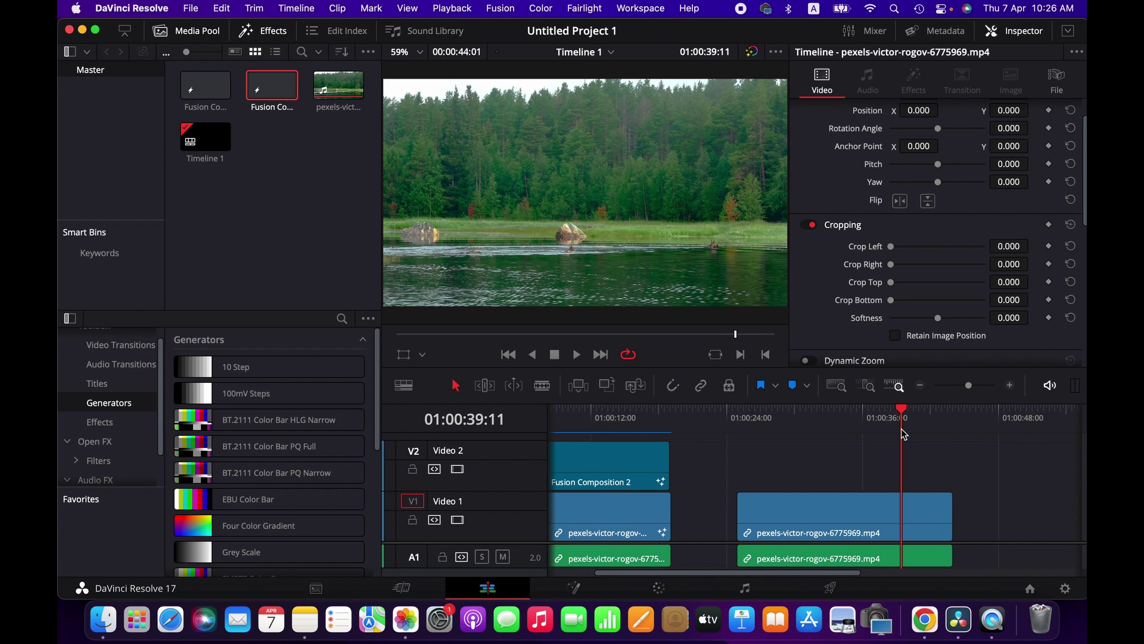
pyautogui.moveTo(903, 433)
pyautogui.mouseDown()
pyautogui.moveTo(951, 442)
pyautogui.moveTo(925, 503)
pyautogui.moveTo(952, 503)
pyautogui.mouseUp()
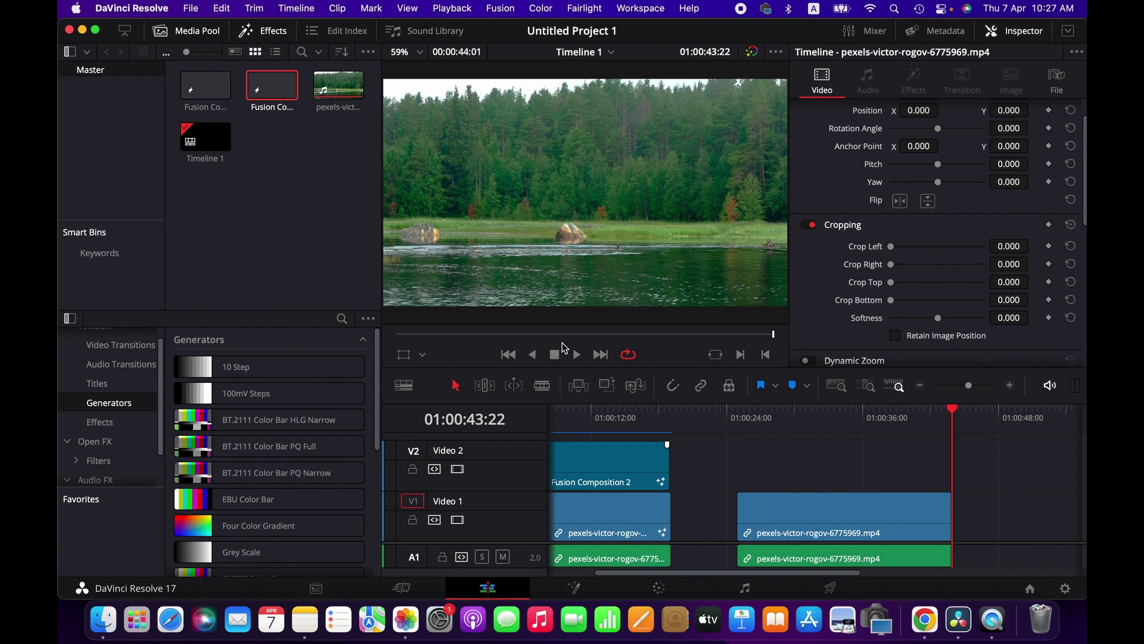
# Step: Create a new Fusion Composition in the Media Pool with an edited duration
pyautogui.rightClick(324, 190)
pyautogui.click(388, 270)
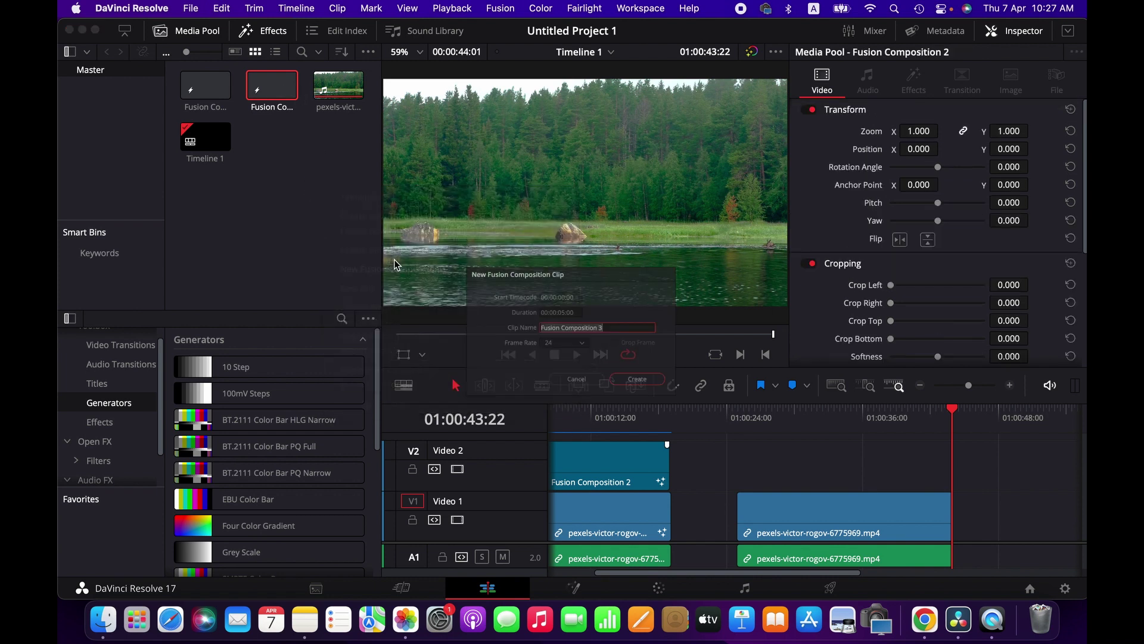
pyautogui.click(564, 304)
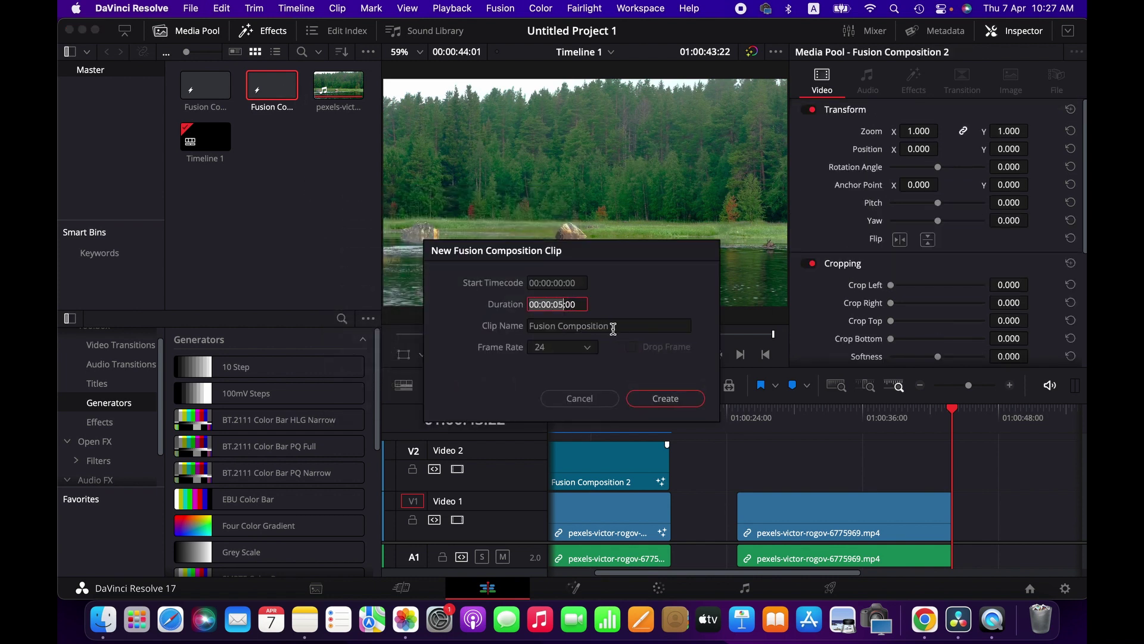
pyautogui.click(562, 305)
pyautogui.click(665, 398)
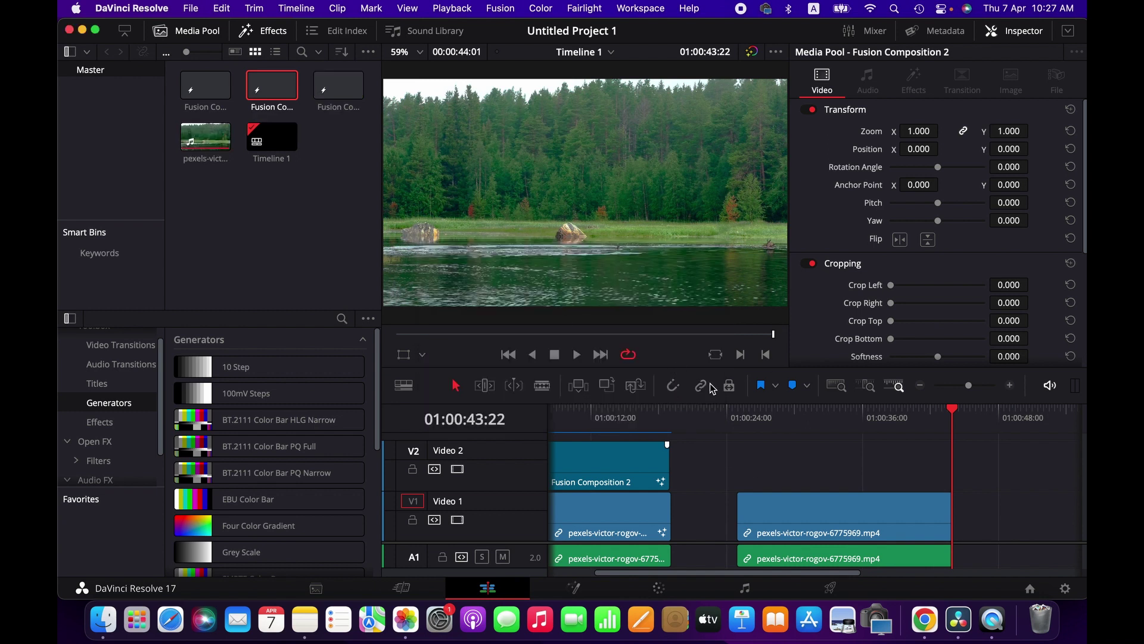
# Step: Place Fusion Composition 3 on Video 1 after the lake clip and scrub into it
pyautogui.moveTo(339, 86); pyautogui.dragTo(826, 505)
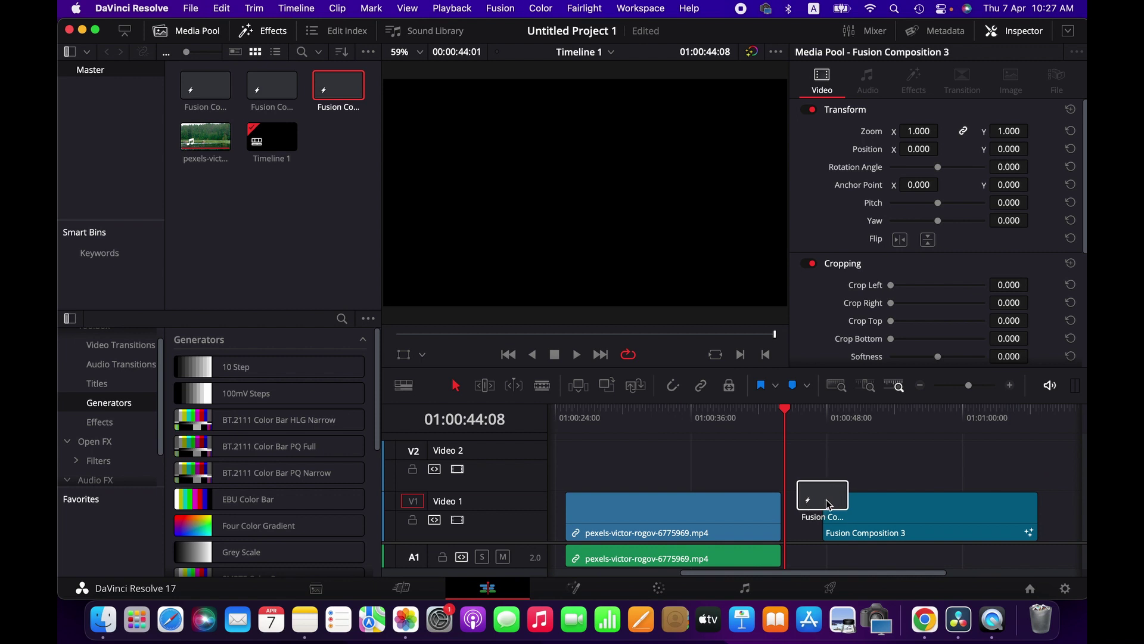
pyautogui.moveTo(826, 505); pyautogui.dragTo(826, 504)
pyautogui.moveTo(833, 419)
pyautogui.mouseDown()
pyautogui.moveTo(876, 420)
pyautogui.moveTo(886, 459)
pyautogui.mouseUp()
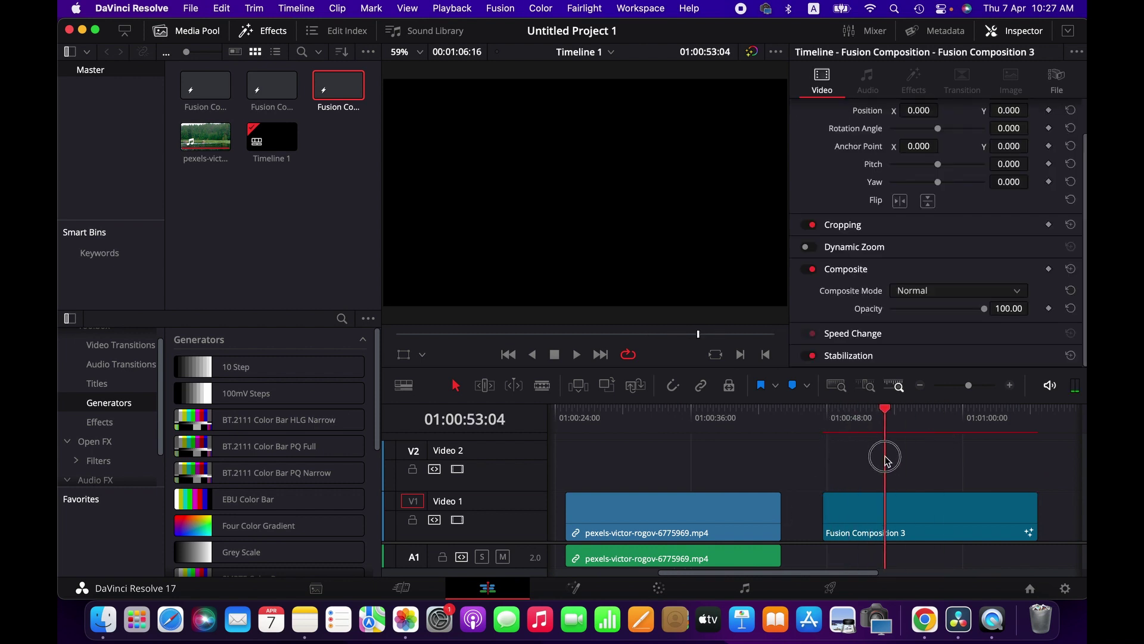
pyautogui.moveTo(886, 459); pyautogui.dragTo(898, 462)
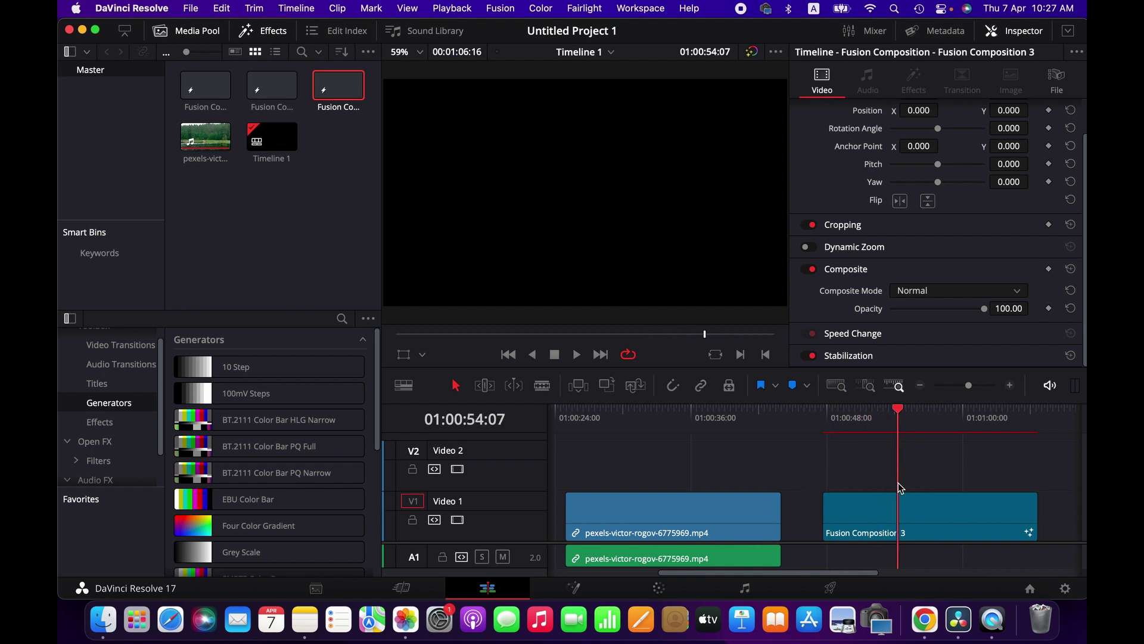
# Step: Open the composition on the Fusion page and add a Text+ node feeding MediaOut1
pyautogui.click(572, 588)
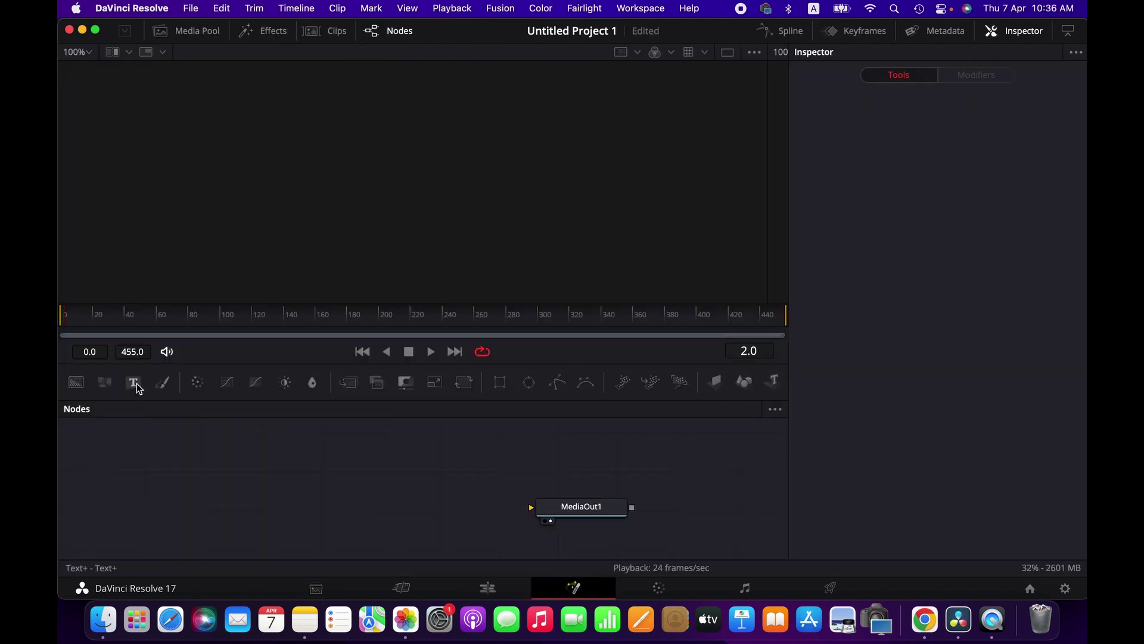
pyautogui.moveTo(137, 384)
pyautogui.mouseDown()
pyautogui.moveTo(182, 506)
pyautogui.moveTo(555, 513)
pyautogui.mouseUp()
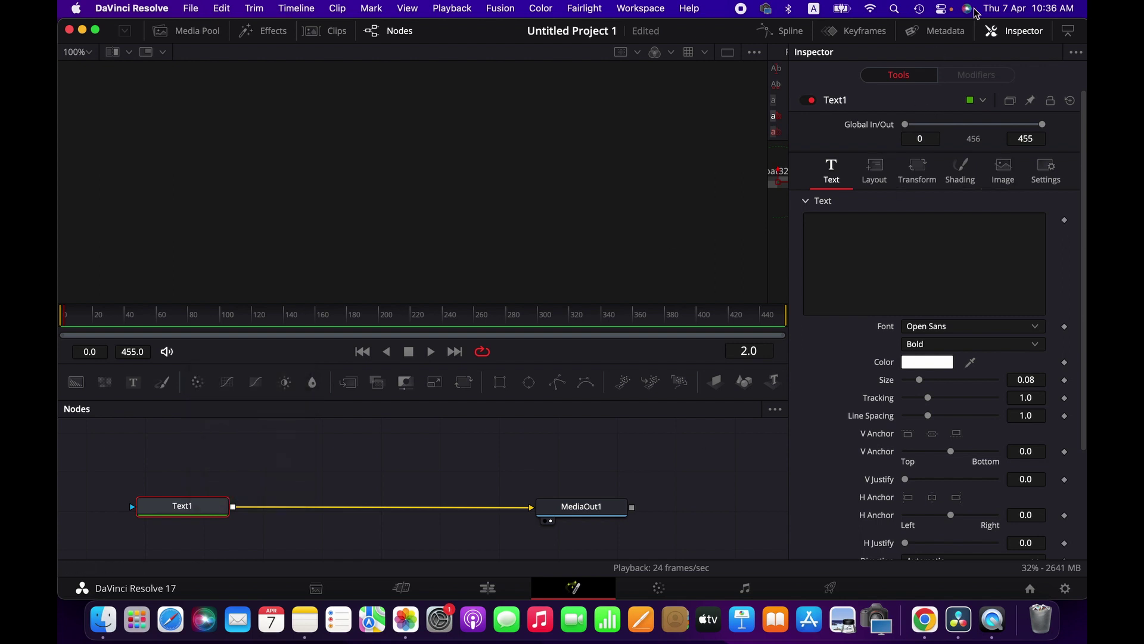
pyautogui.click(1015, 30)
# Step: Paste the photography tour booking line into Text1 and show Text1 in the left viewer
pyautogui.click(845, 289)
pyautogui.click(876, 241)
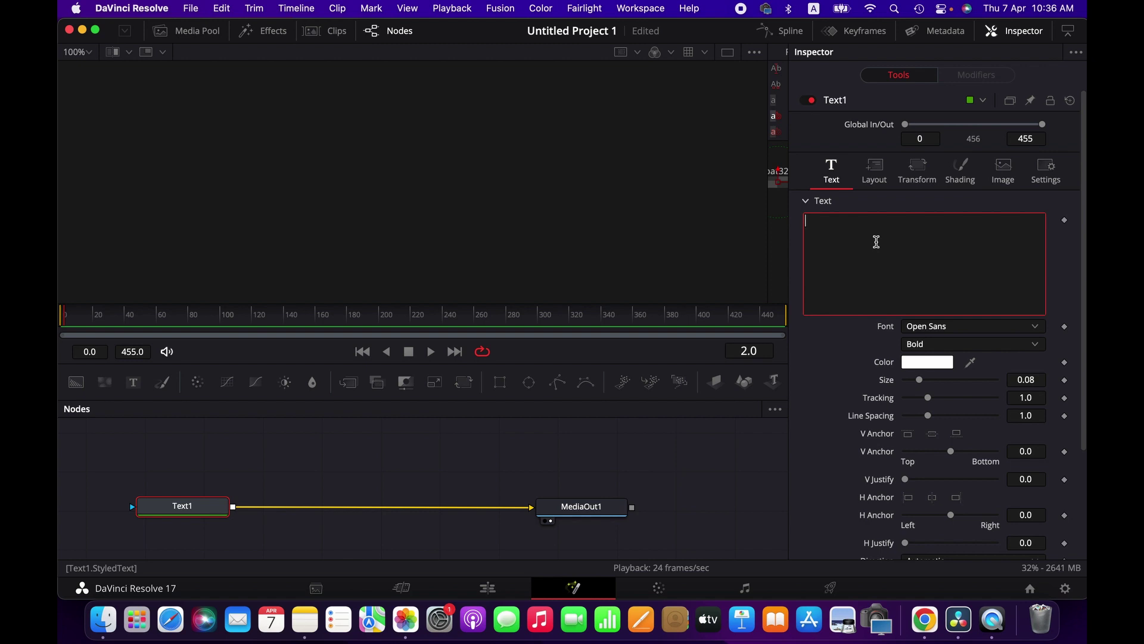
pyautogui.press('super+v')
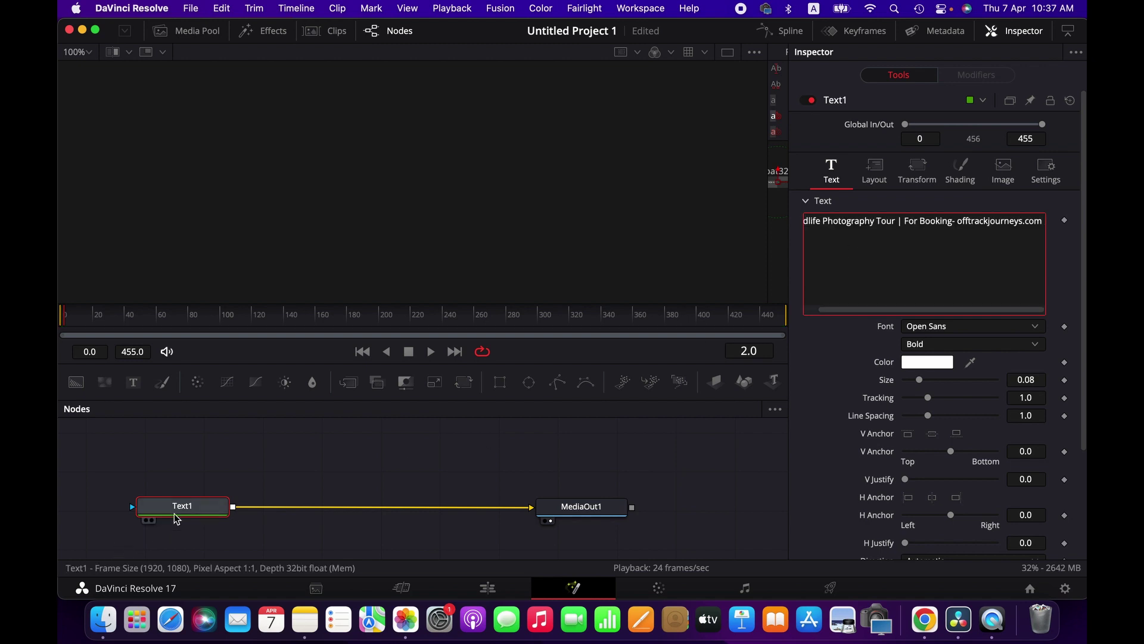
pyautogui.click(157, 516)
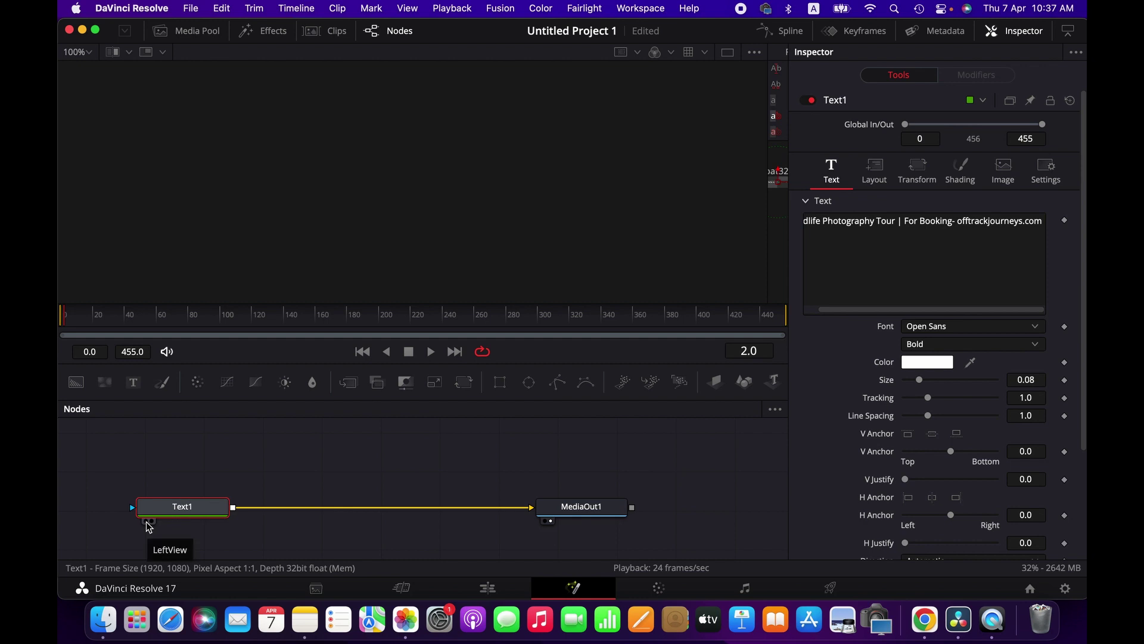
pyautogui.click(148, 522)
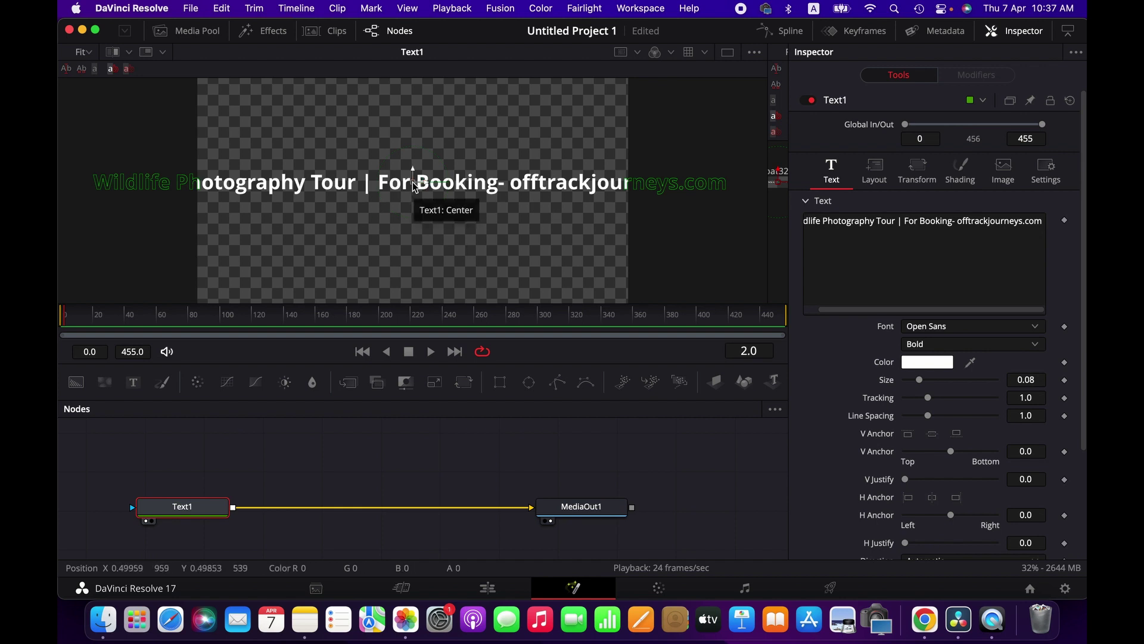
# Step: Move the bold Open Sans booking text near the bottom and shrink it to nearly fit
pyautogui.moveTo(412, 181); pyautogui.dragTo(411, 281)
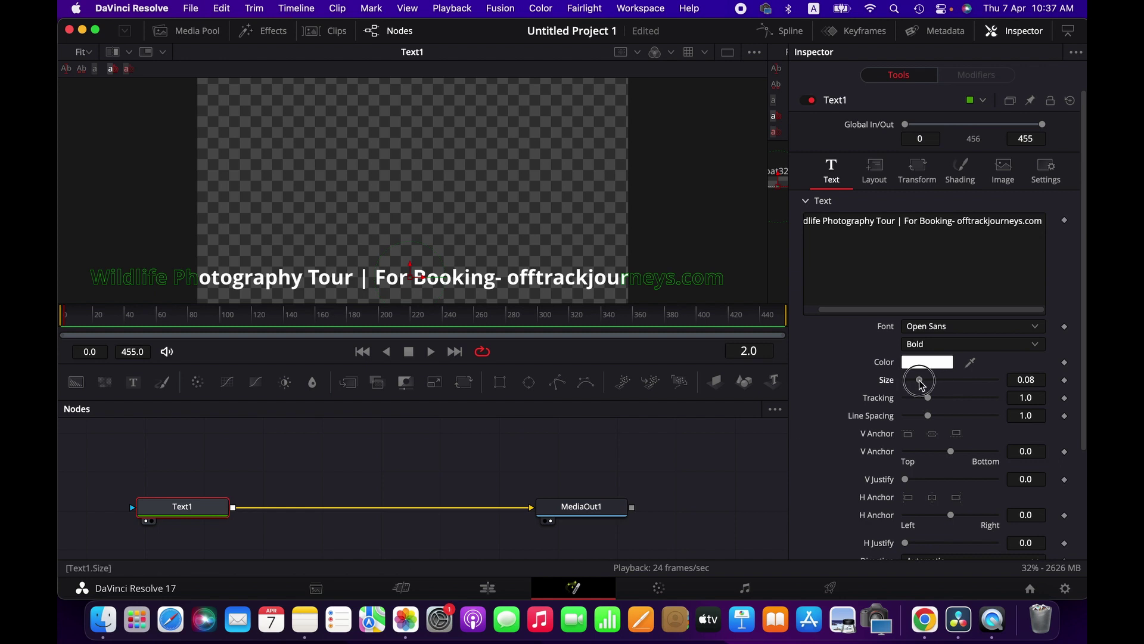
pyautogui.moveTo(921, 382); pyautogui.dragTo(918, 382)
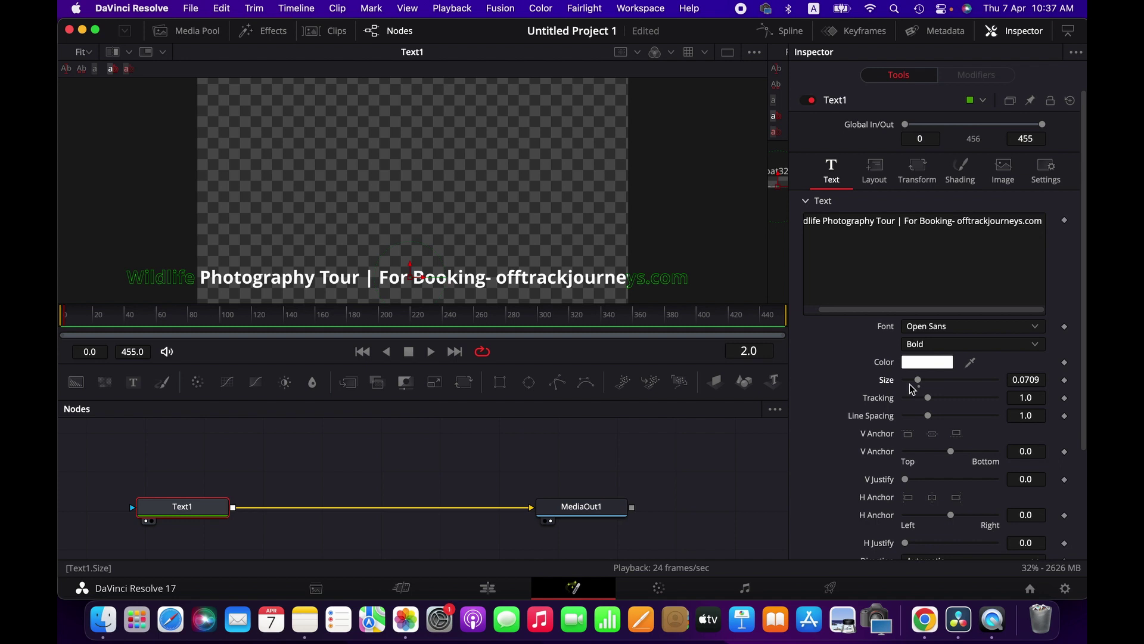
pyautogui.moveTo(917, 384); pyautogui.dragTo(910, 382)
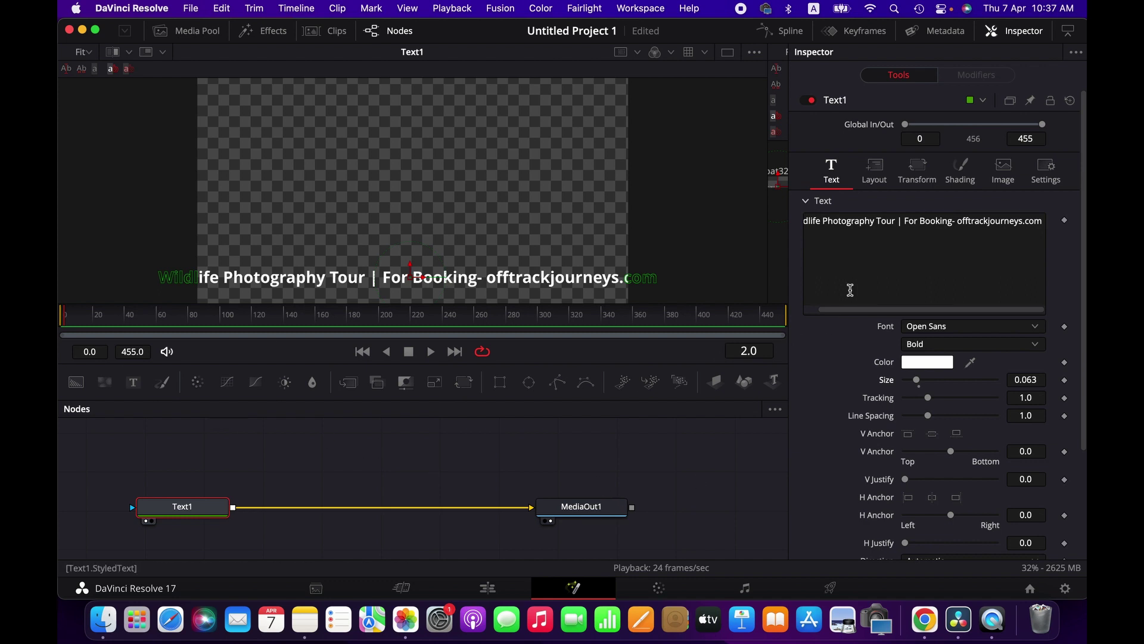
# Step: Show the text's Layout settings at frame 0 with the viewer zoomed out
pyautogui.click(875, 176)
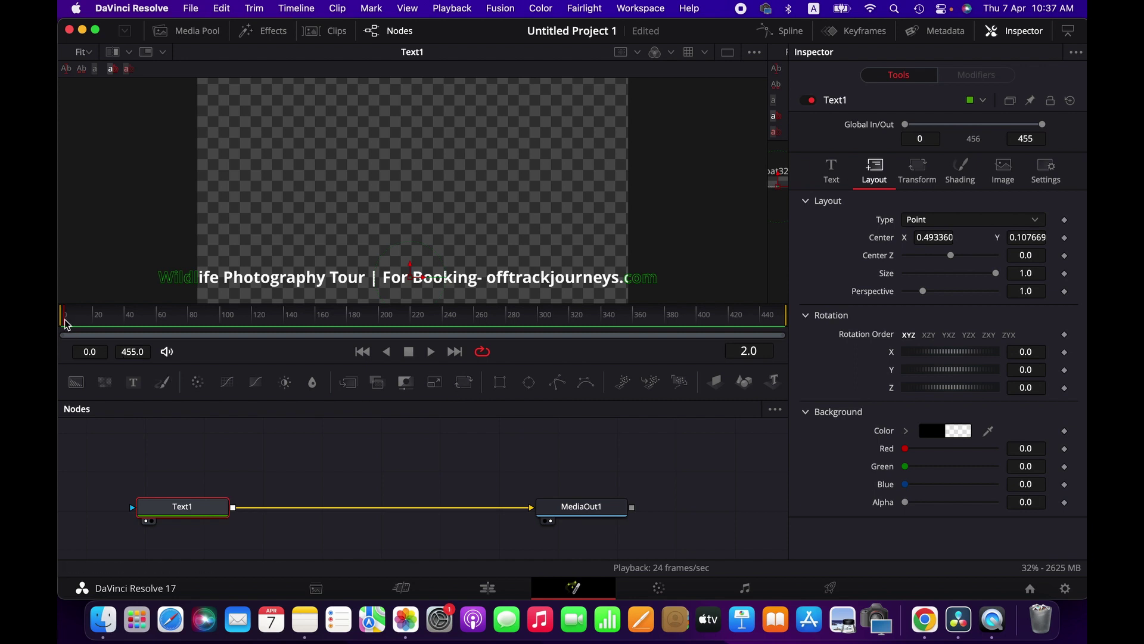
pyautogui.moveTo(65, 323); pyautogui.dragTo(62, 324)
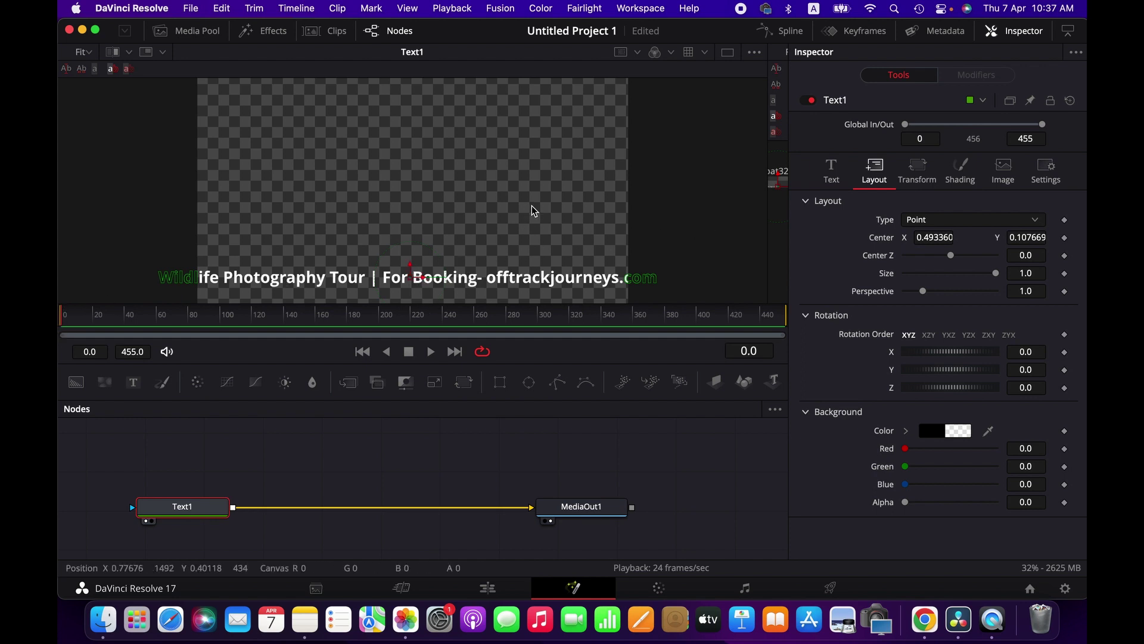
pyautogui.scroll(-1, 534, 211)
pyautogui.scroll(-3, 533, 210)
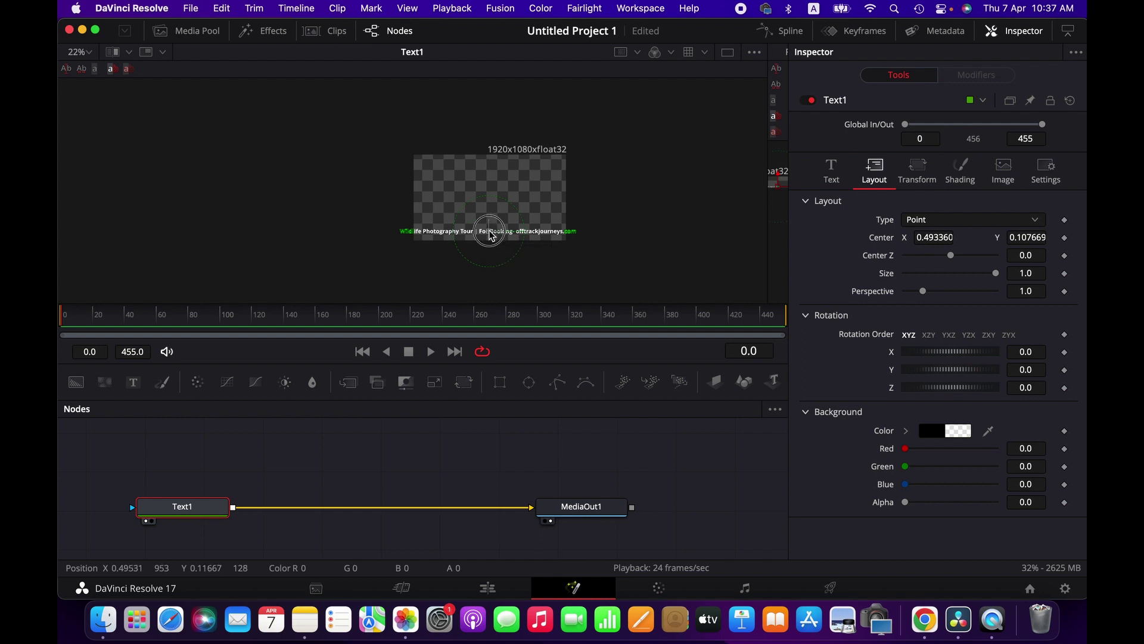
# Step: Keyframe the text's Center and drag it off-screen past the left edge
pyautogui.moveTo(490, 233); pyautogui.dragTo(385, 233)
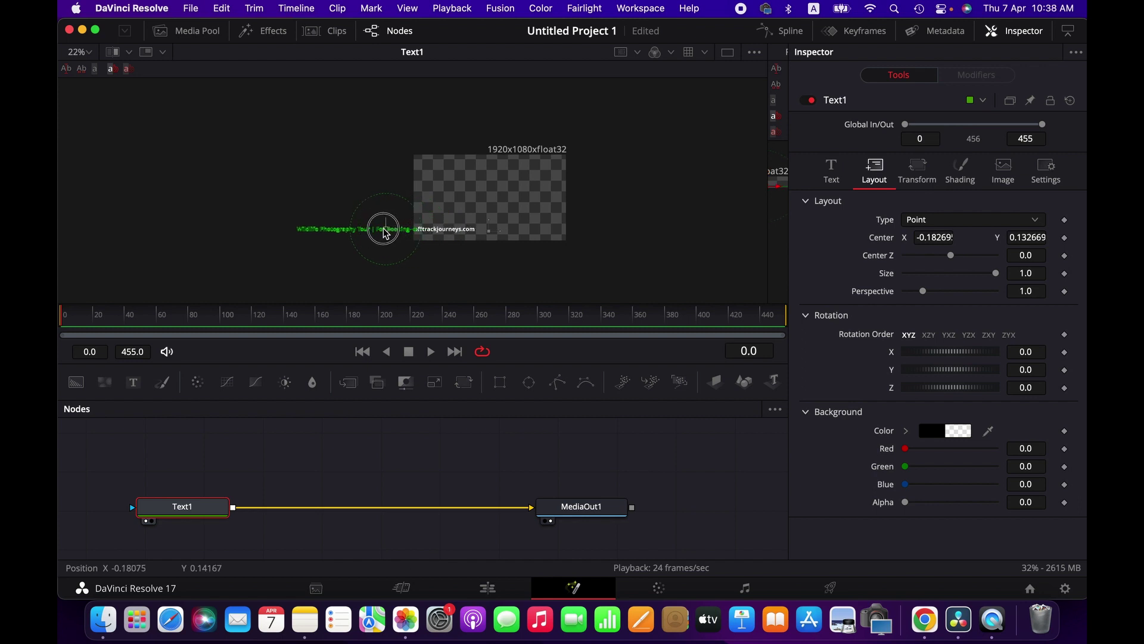
pyautogui.moveTo(386, 232); pyautogui.dragTo(498, 233)
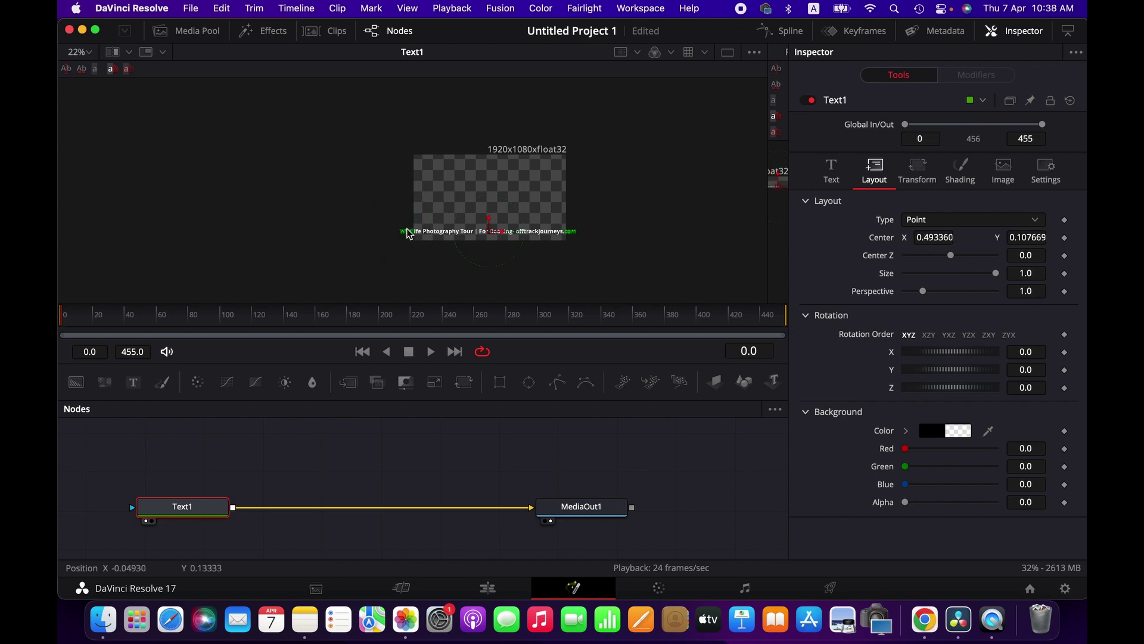
pyautogui.click(1065, 238)
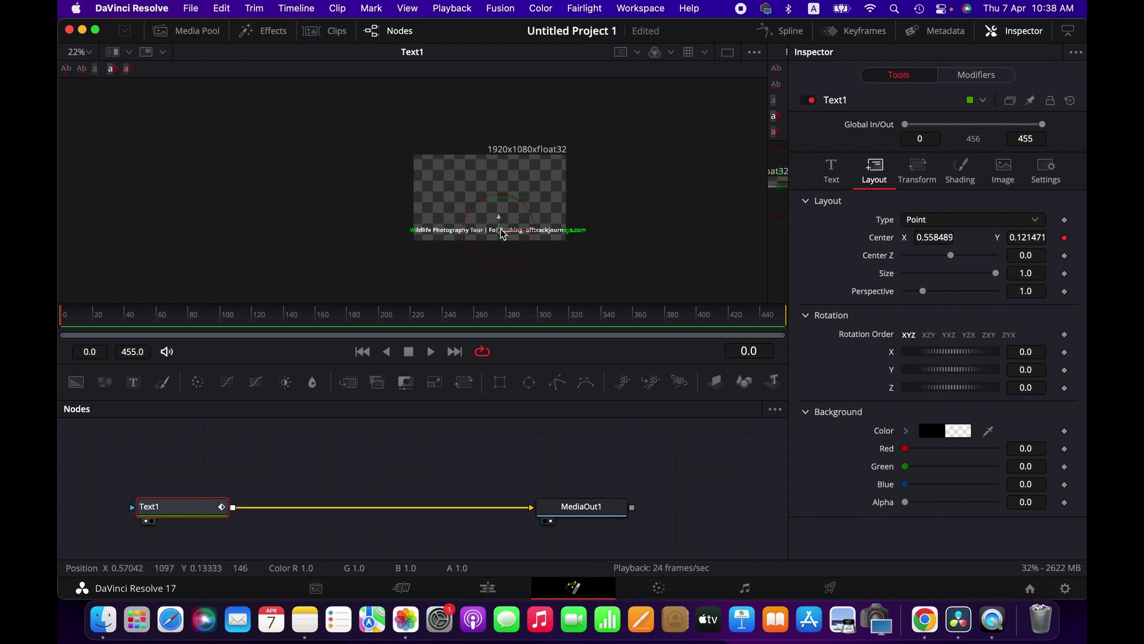
pyautogui.moveTo(502, 234)
pyautogui.mouseDown()
pyautogui.moveTo(304, 236)
pyautogui.moveTo(320, 236)
pyautogui.mouseUp()
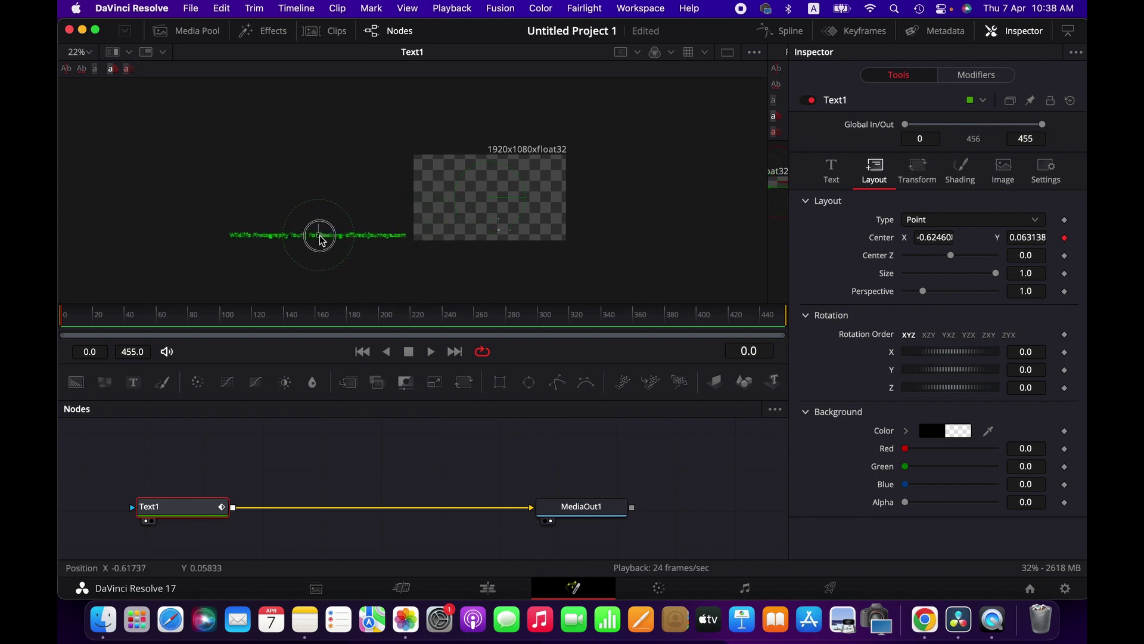
# Step: At frame 455, drag the text past the right edge to set the end keyframe
pyautogui.click(753, 317)
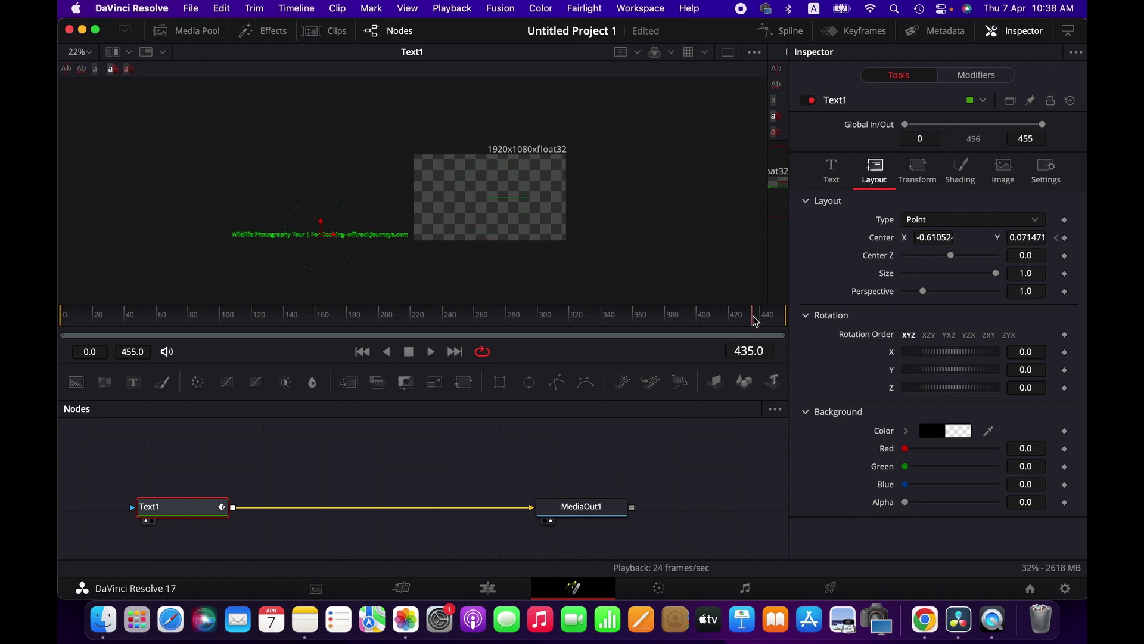
pyautogui.click(757, 319)
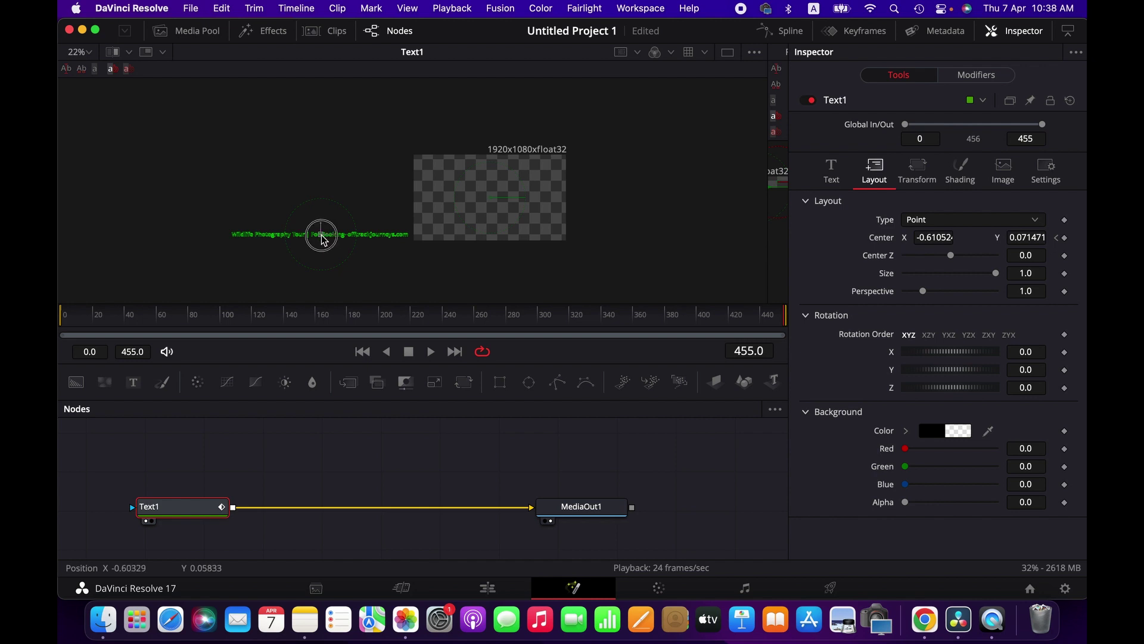
pyautogui.moveTo(321, 236); pyautogui.dragTo(677, 240)
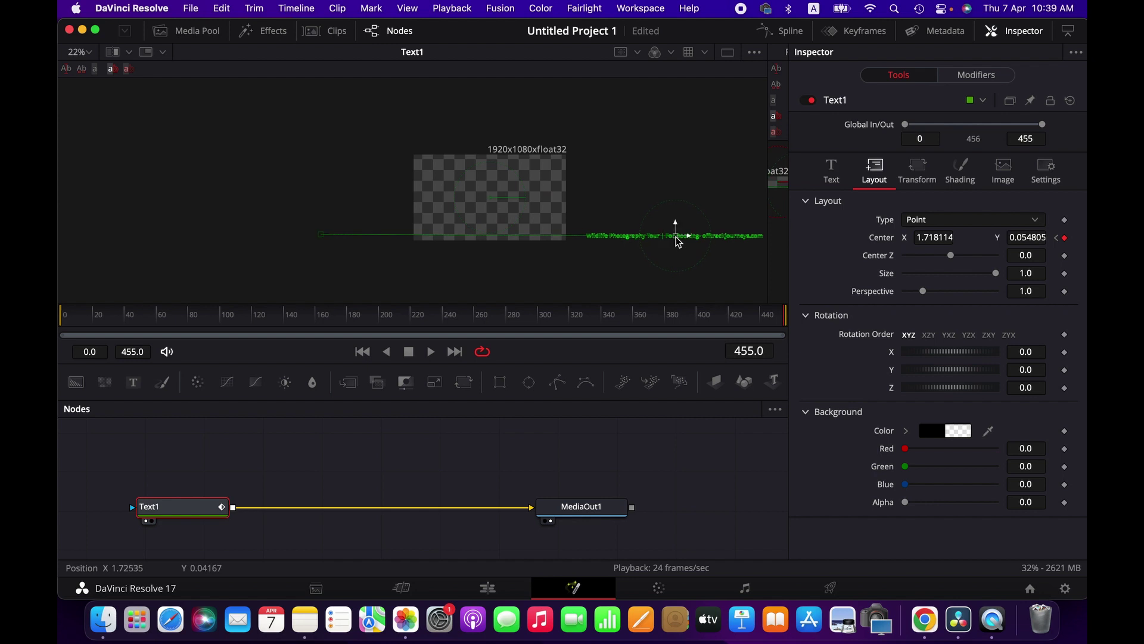
# Step: Preview the left-to-right text scroll from the first frame, then stop playback
pyautogui.click(370, 354)
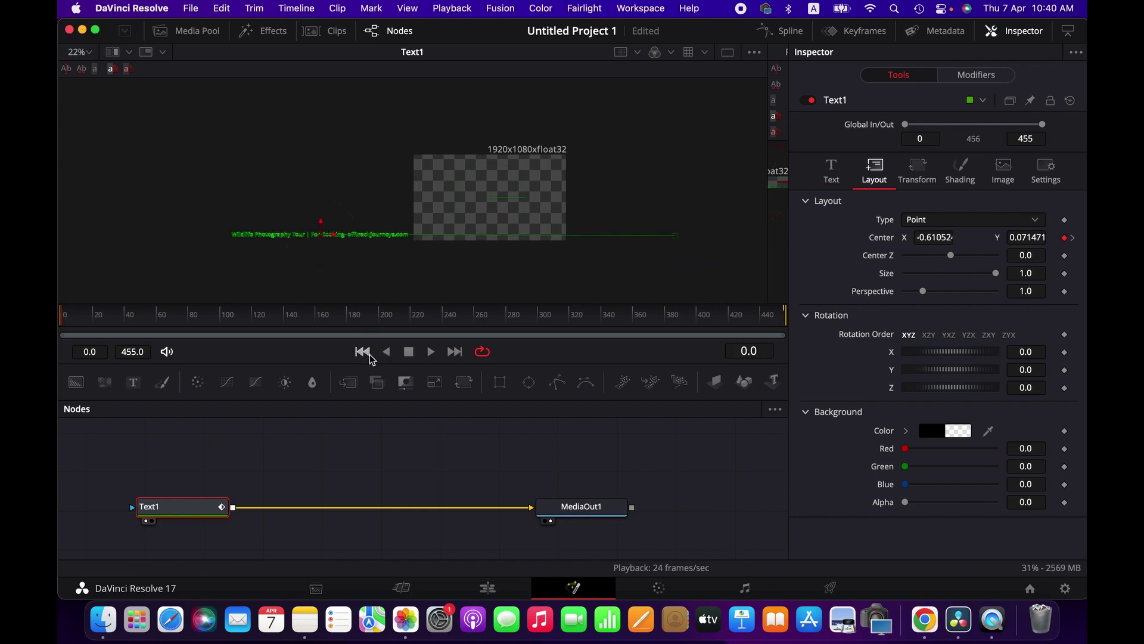
pyautogui.click(432, 353)
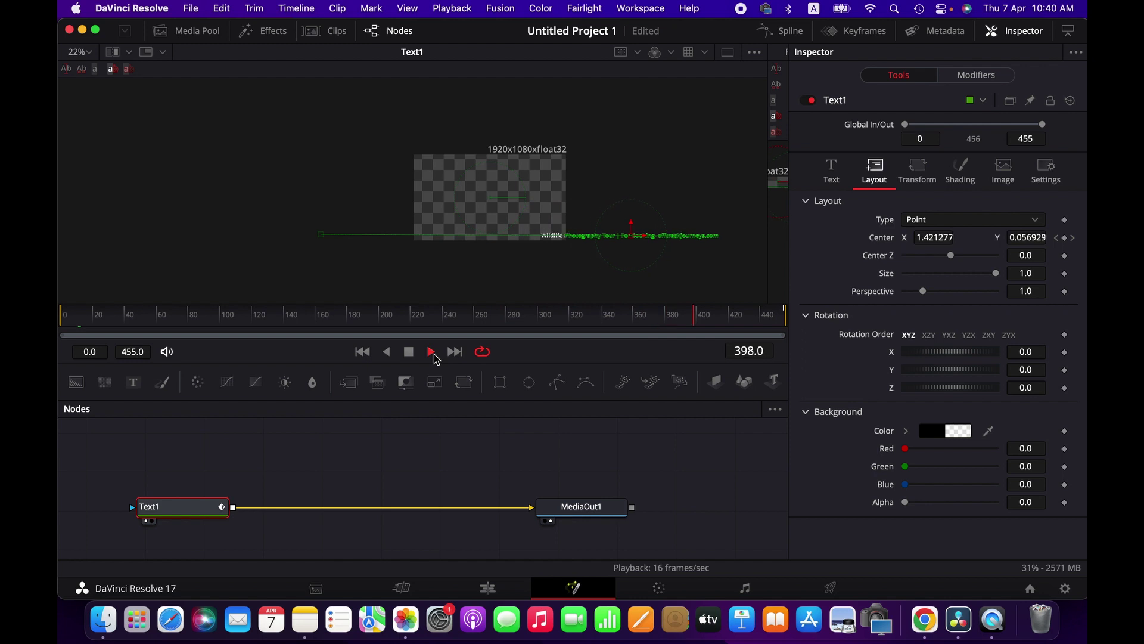
pyautogui.click(435, 355)
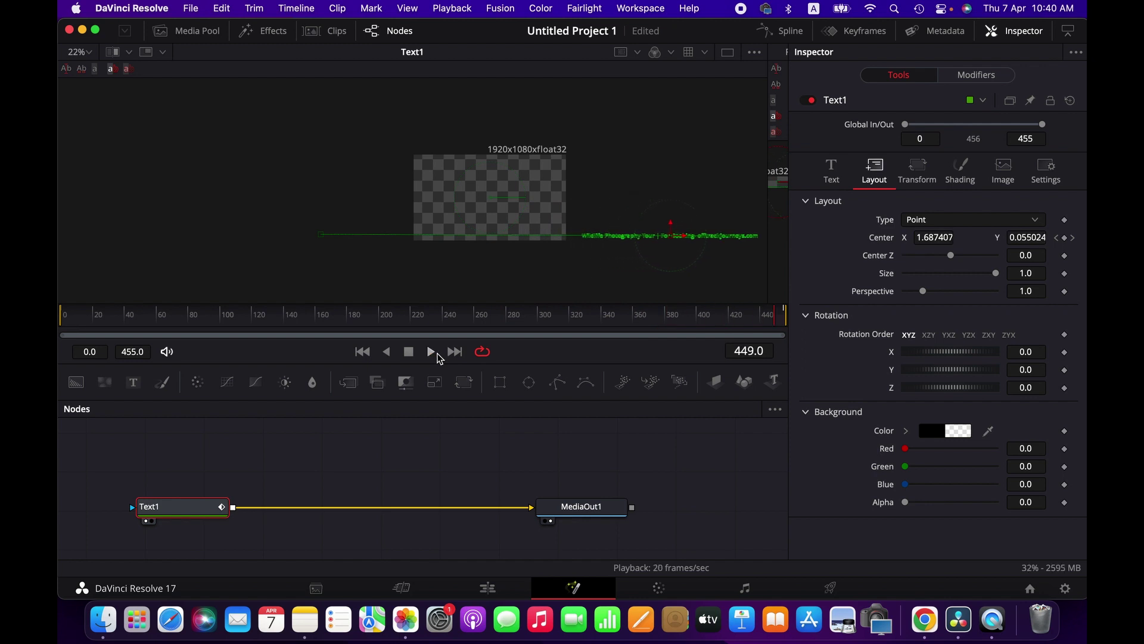
# Step: On the Edit page, put Fusion Composition 3 on Video 2 above the lake clip, trimmed to match
pyautogui.click(489, 588)
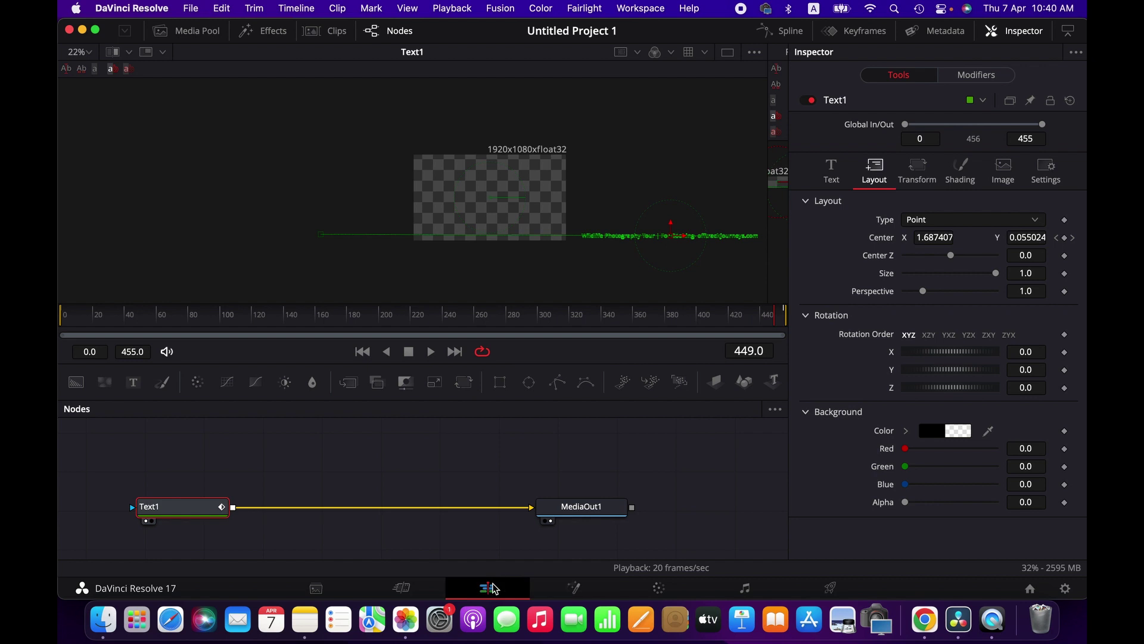
pyautogui.moveTo(926, 506); pyautogui.dragTo(917, 456)
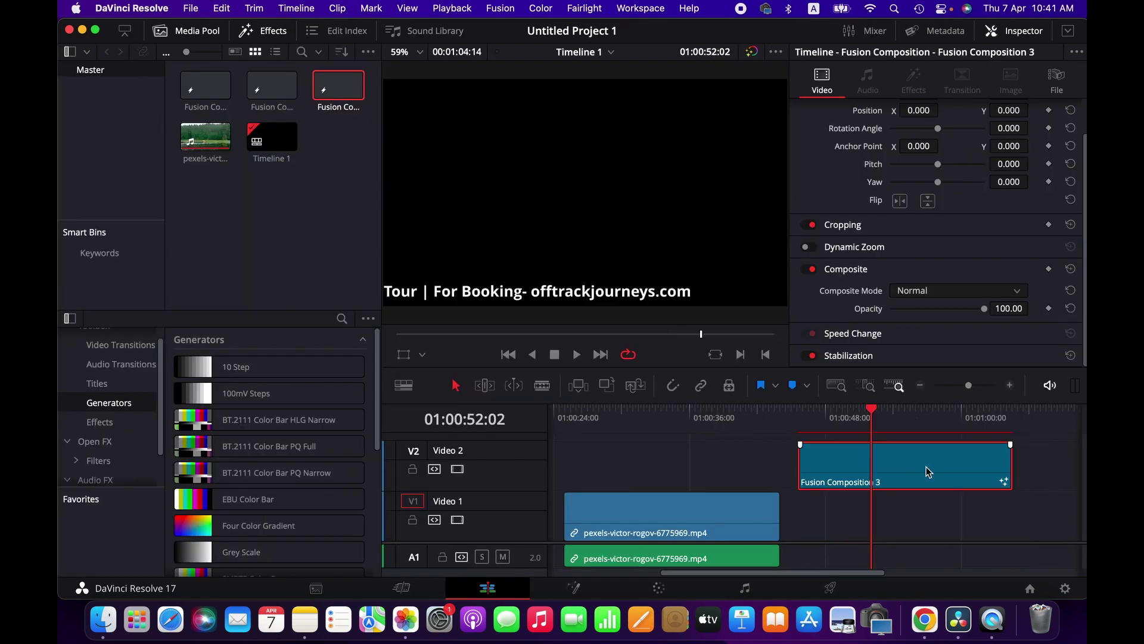
pyautogui.moveTo(926, 471); pyautogui.dragTo(705, 451)
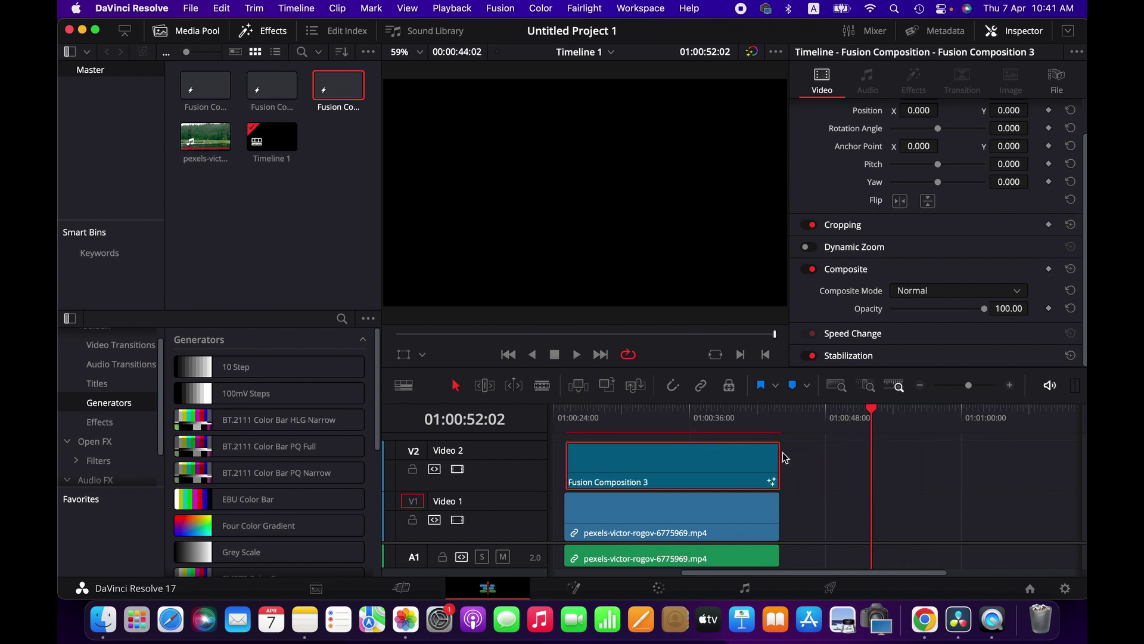
pyautogui.moveTo(778, 453)
pyautogui.mouseDown()
pyautogui.moveTo(705, 451)
pyautogui.moveTo(779, 459)
pyautogui.mouseUp()
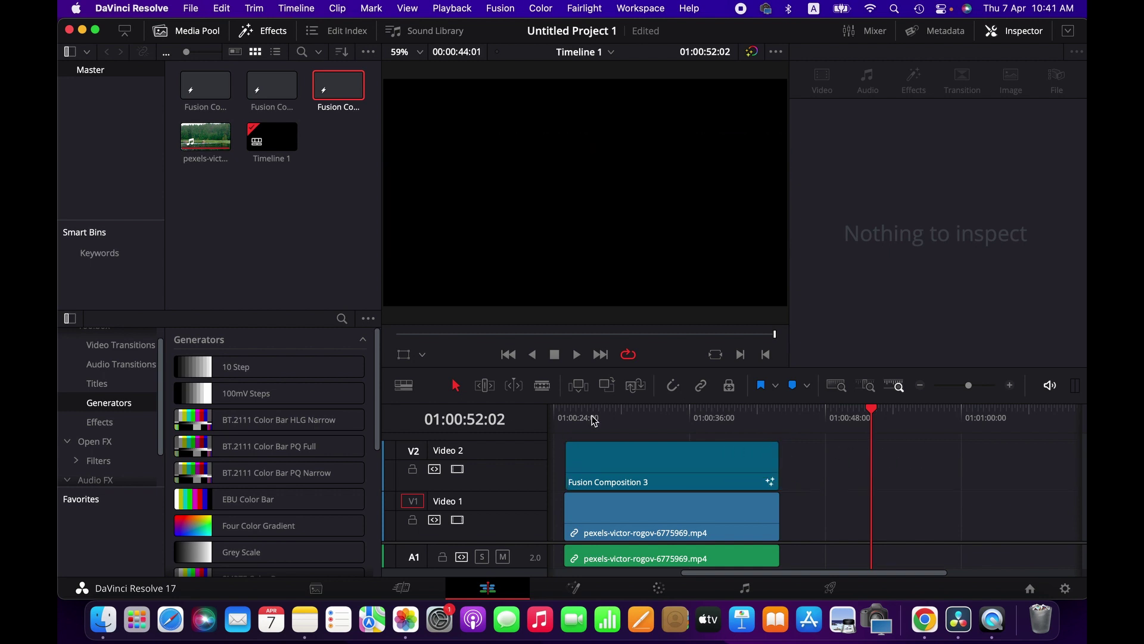
pyautogui.moveTo(589, 416); pyautogui.dragTo(566, 415)
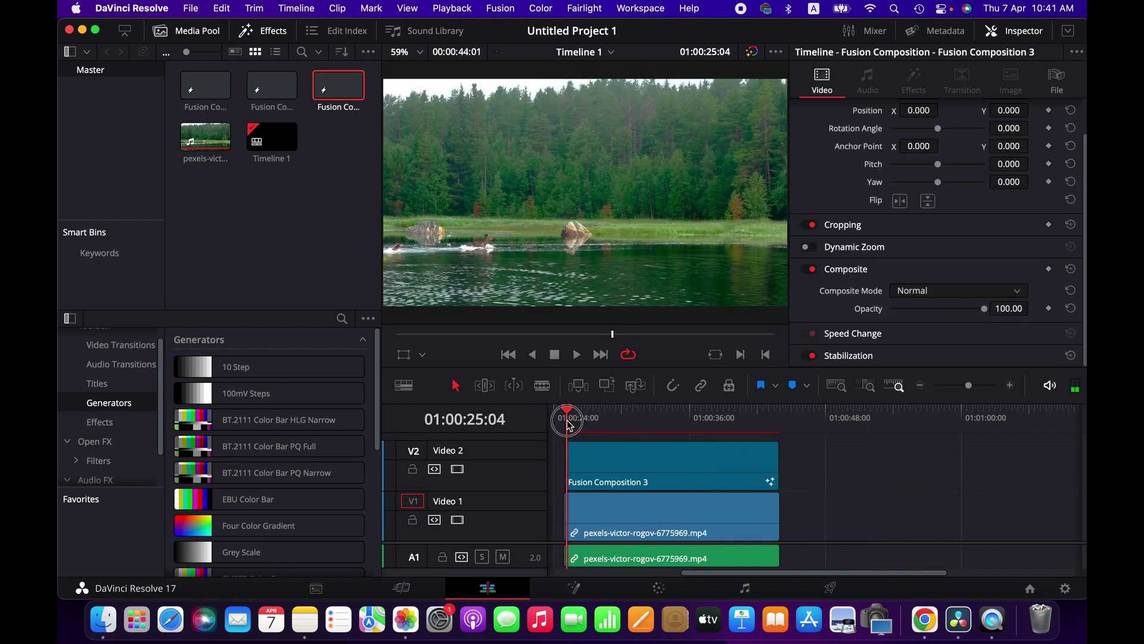
pyautogui.press('space')
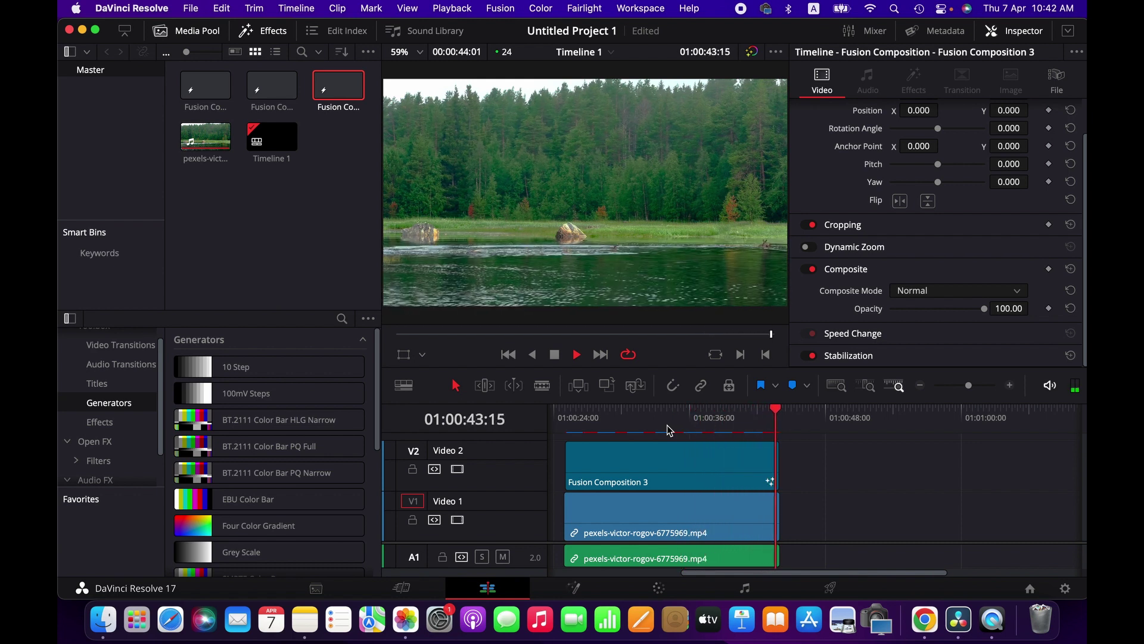
pyautogui.click(825, 416)
pyautogui.press('space')
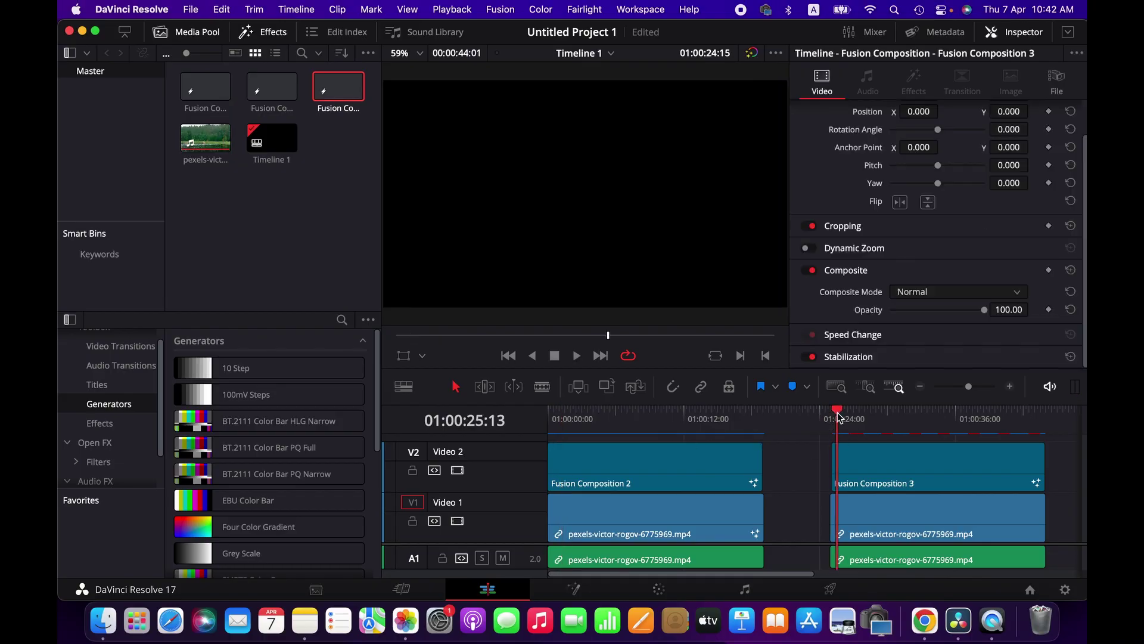